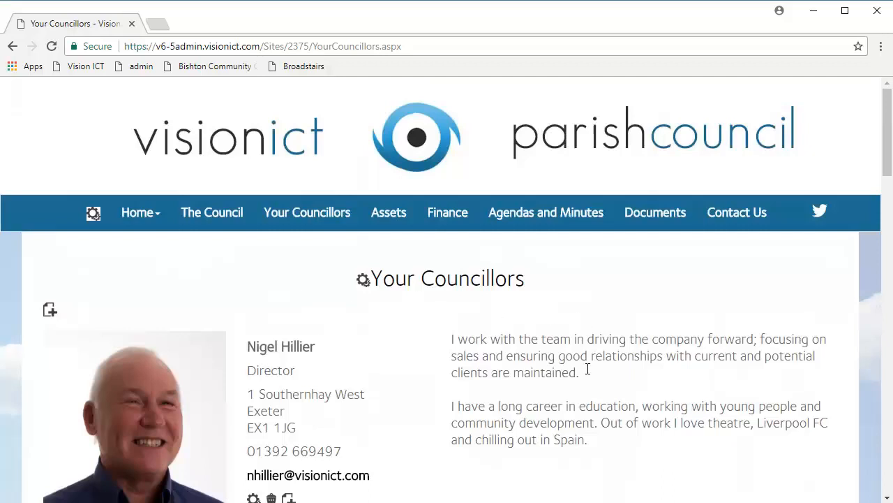
Step: Start a new person entry and fill in the councillor's full name from the autofill suggestion
{"action": "scroll", "coordinate": [476, 310], "scroll_direction": "down", "scroll_amount": 1}
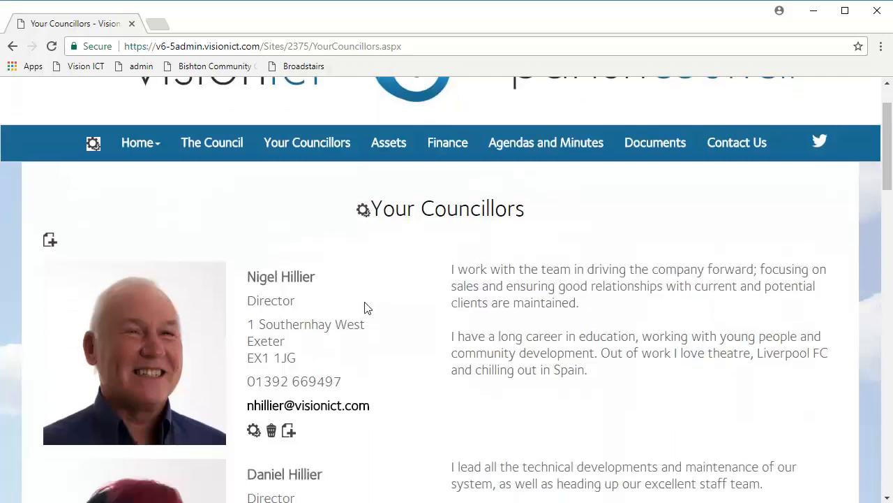
{"action": "scroll", "coordinate": [353, 309], "scroll_direction": "down", "scroll_amount": 2}
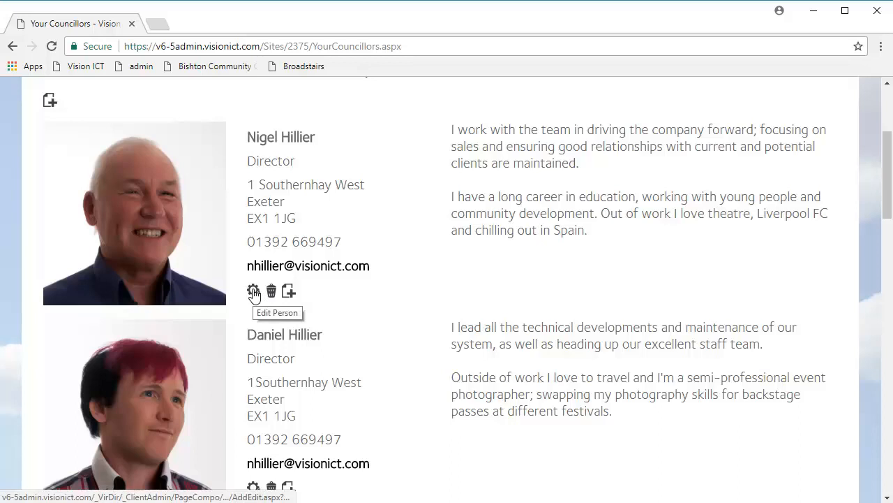
{"action": "scroll", "coordinate": [315, 289], "scroll_direction": "down", "scroll_amount": 2}
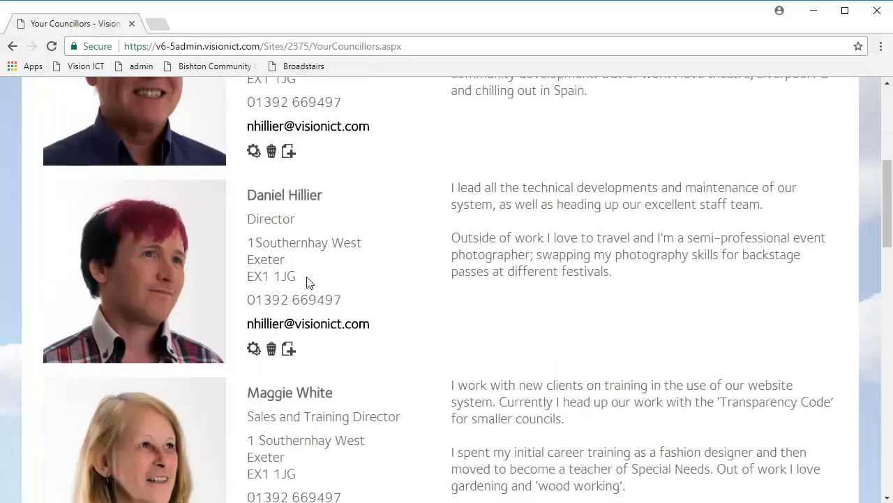
{"action": "scroll", "coordinate": [315, 289], "scroll_direction": "up", "scroll_amount": 3}
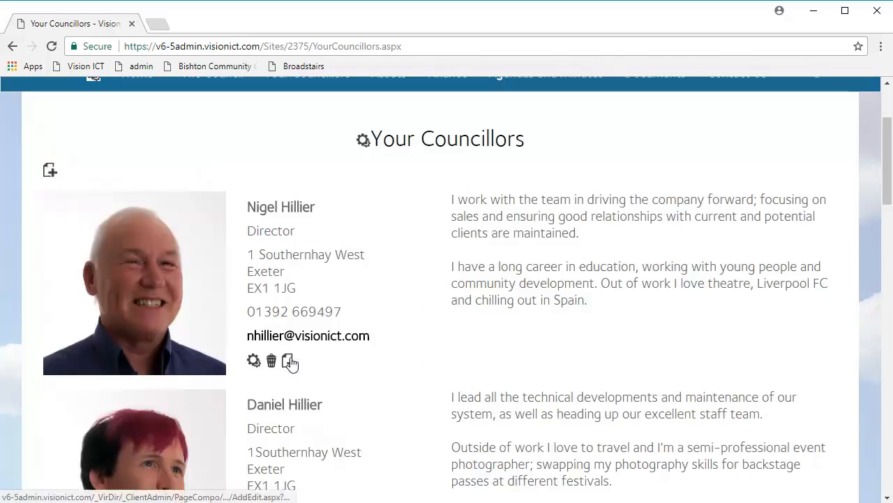
{"action": "left_click", "coordinate": [49, 171]}
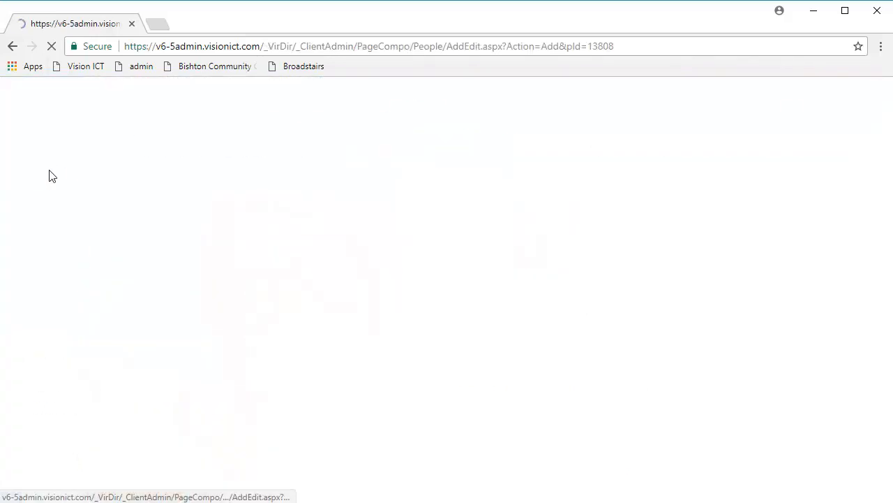
{"action": "left_click", "coordinate": [151, 162]}
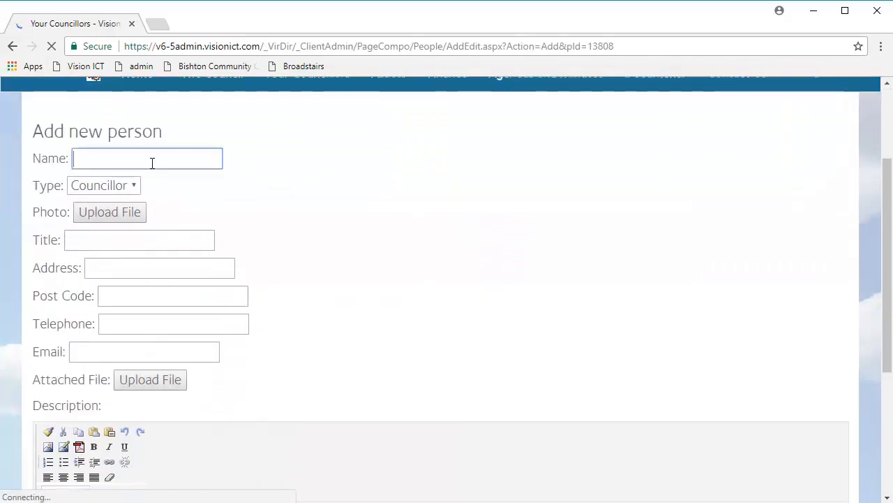
{"action": "type", "text": "Ge"}
{"action": "key", "text": "Down"}
{"action": "key", "text": "Return"}
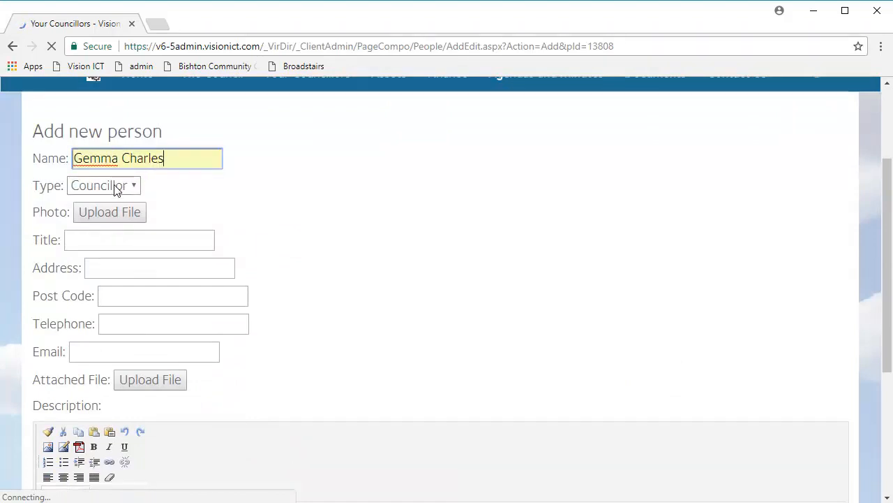
Step: Check the person Type options and keep Type set to Councillor
{"action": "left_click_drag", "start_coordinate": [33, 185], "coordinate": [68, 186]}
{"action": "left_click", "coordinate": [178, 195]}
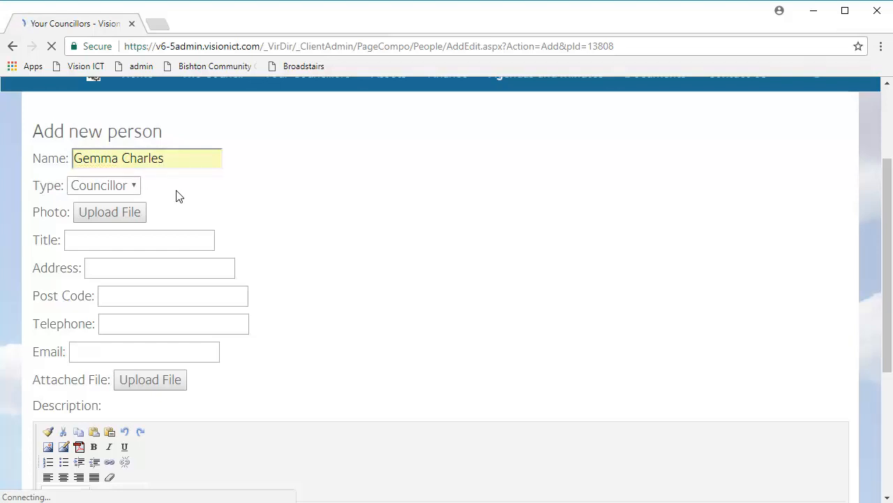
{"action": "left_click", "coordinate": [124, 192]}
{"action": "left_click", "coordinate": [143, 193]}
{"action": "left_click_drag", "start_coordinate": [33, 186], "coordinate": [66, 190]}
{"action": "left_click", "coordinate": [173, 191]}
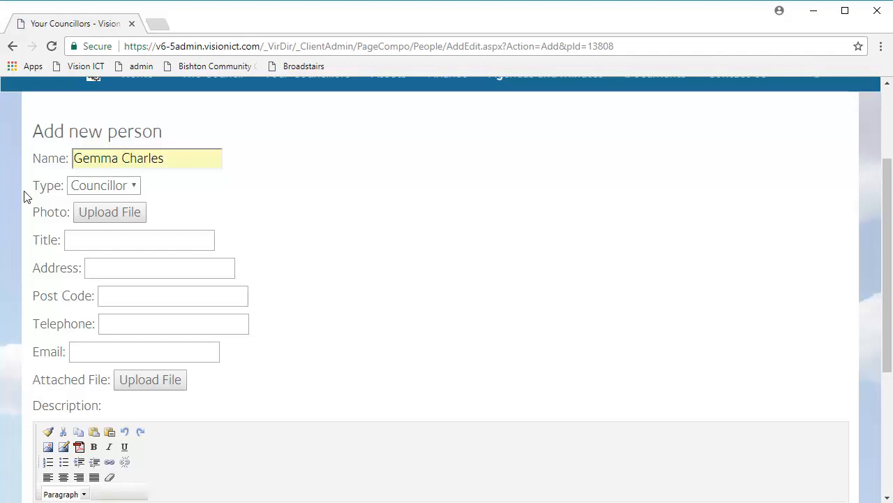
{"action": "left_click_drag", "start_coordinate": [30, 190], "coordinate": [149, 201]}
{"action": "left_click", "coordinate": [232, 197]}
{"action": "left_click", "coordinate": [112, 187]}
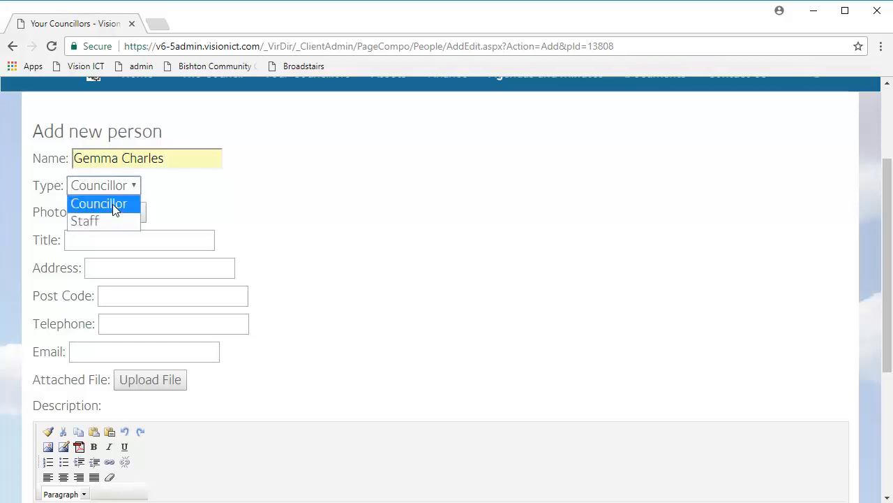
{"action": "left_click", "coordinate": [115, 210]}
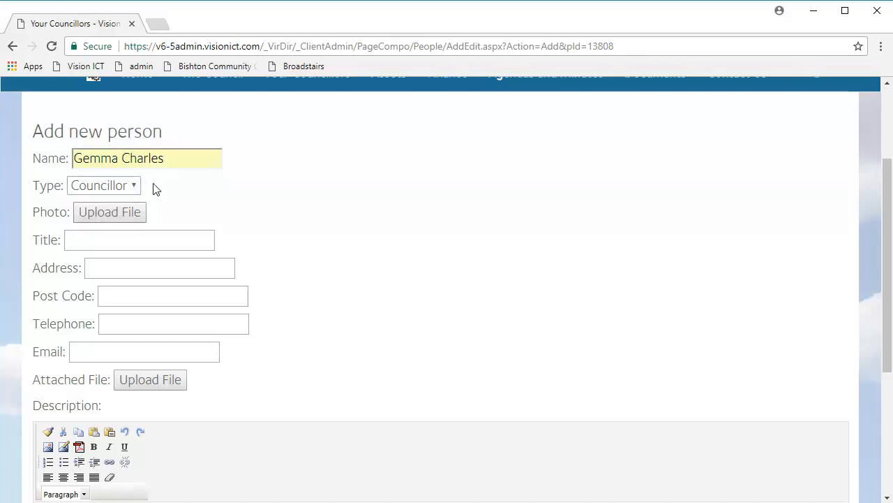
Step: Upload the portrait Gemma.jpg from the Team folder as the councillor's photo
{"action": "left_click", "coordinate": [110, 215]}
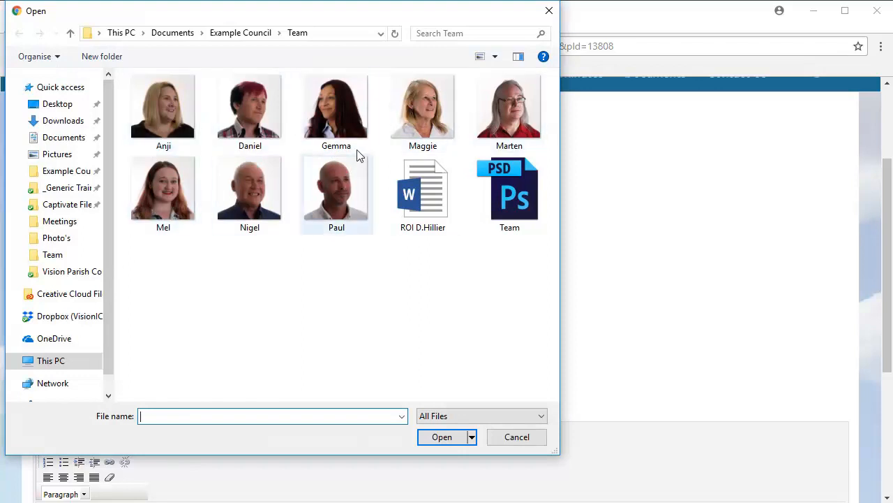
{"action": "left_click", "coordinate": [327, 122]}
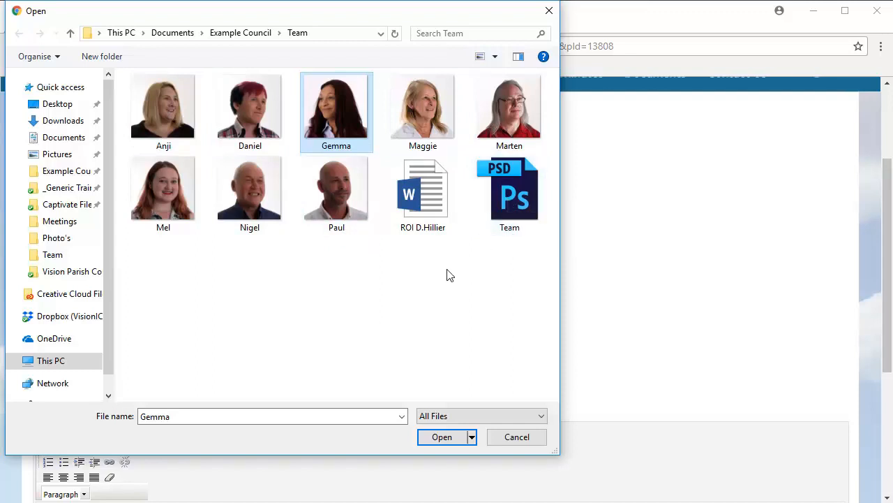
{"action": "mouse_move", "coordinate": [497, 132]}
{"action": "mouse_move", "coordinate": [332, 125]}
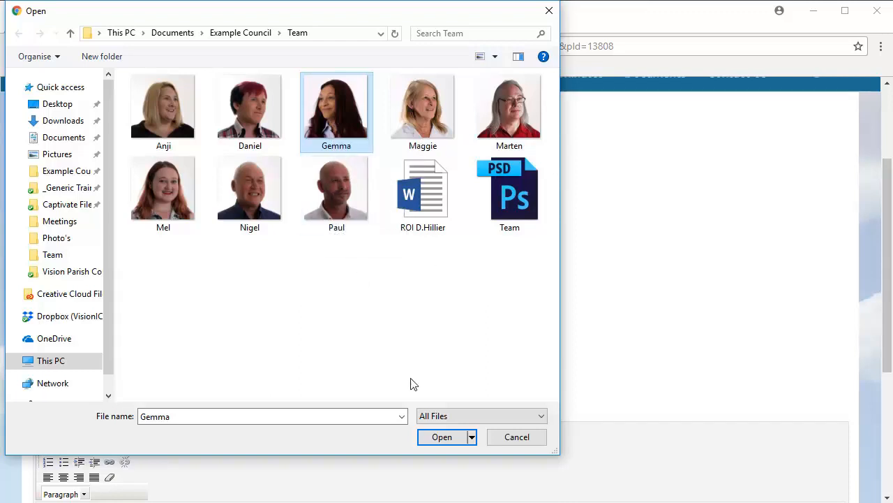
{"action": "left_click", "coordinate": [449, 441]}
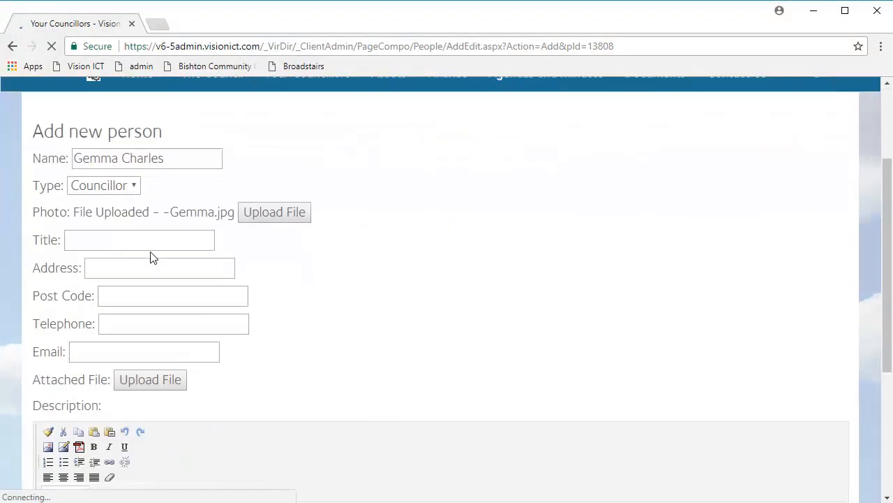
Step: Set the job Title to Sales and Marketing
{"action": "left_click", "coordinate": [145, 240]}
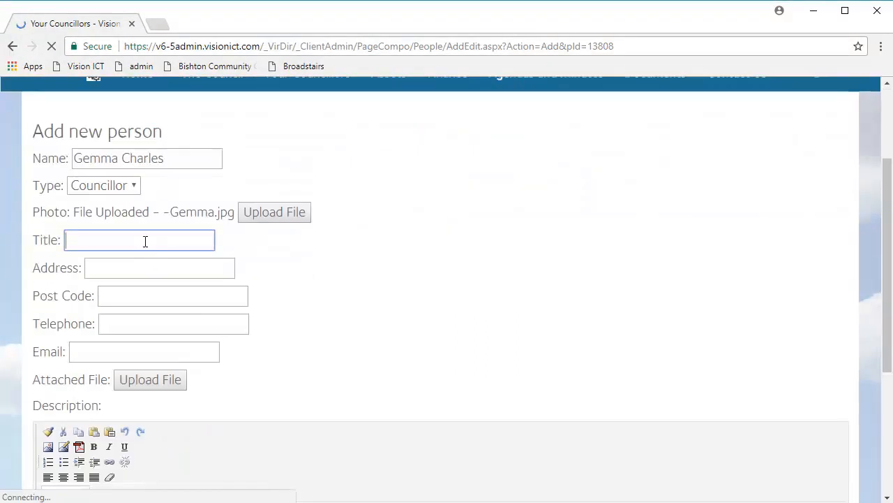
{"action": "type", "text": "Sale"}
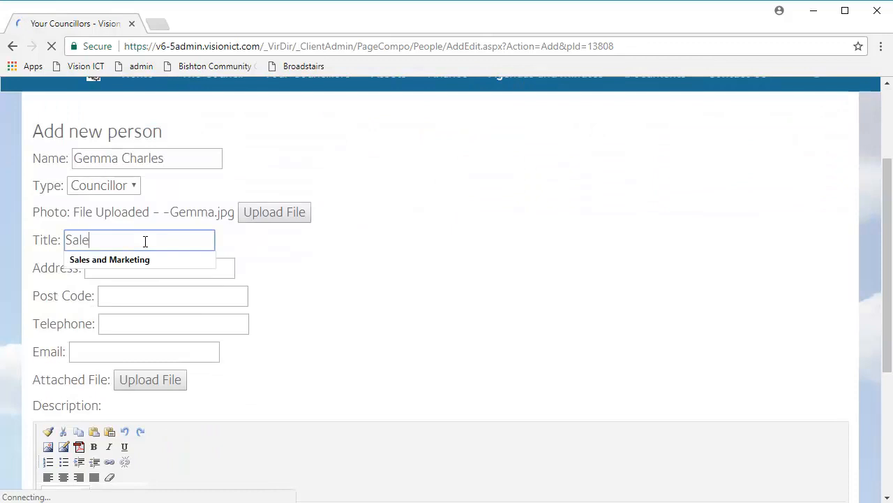
{"action": "key", "text": "Down"}
{"action": "key", "text": "Return"}
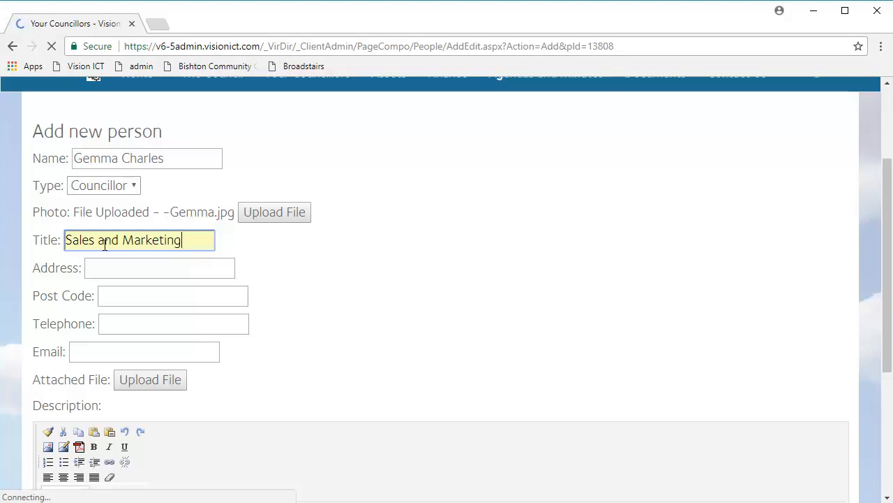
Step: Fill in the address, post code, telephone number and e-mail from autofill suggestions
{"action": "left_click", "coordinate": [148, 266]}
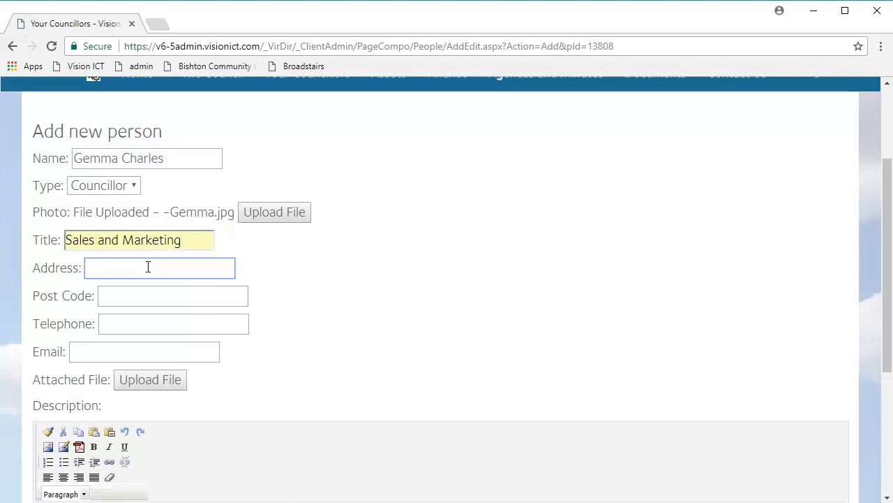
{"action": "type", "text": "1"}
{"action": "left_click", "coordinate": [163, 288]}
{"action": "left_click", "coordinate": [163, 292]}
{"action": "type", "text": "e"}
{"action": "left_click", "coordinate": [164, 311]}
{"action": "left_click", "coordinate": [163, 324]}
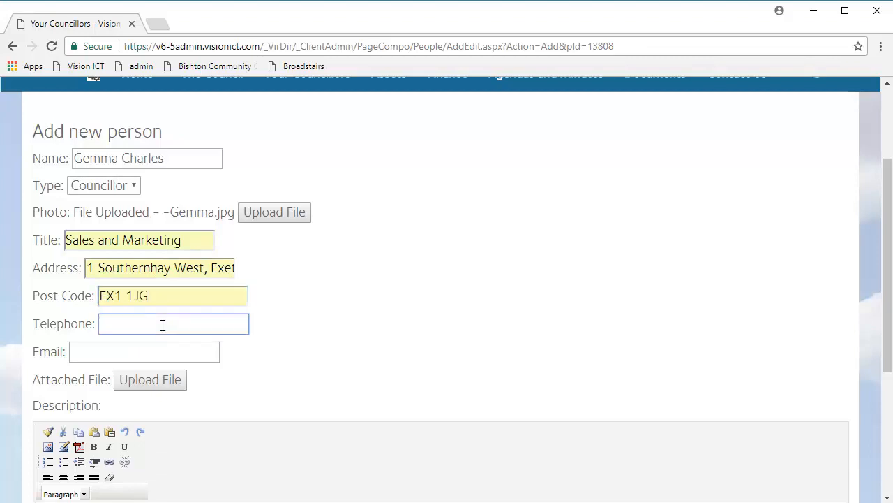
{"action": "left_click", "coordinate": [159, 340]}
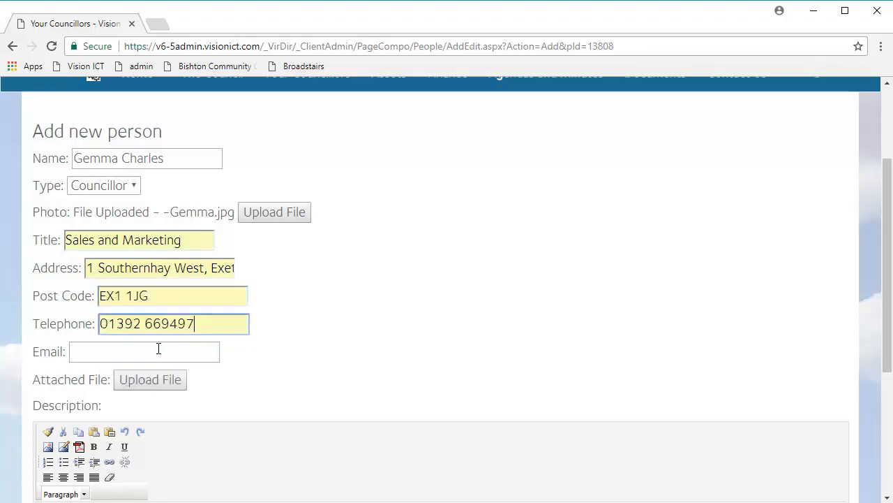
{"action": "left_click", "coordinate": [159, 351]}
{"action": "type", "text": "g"}
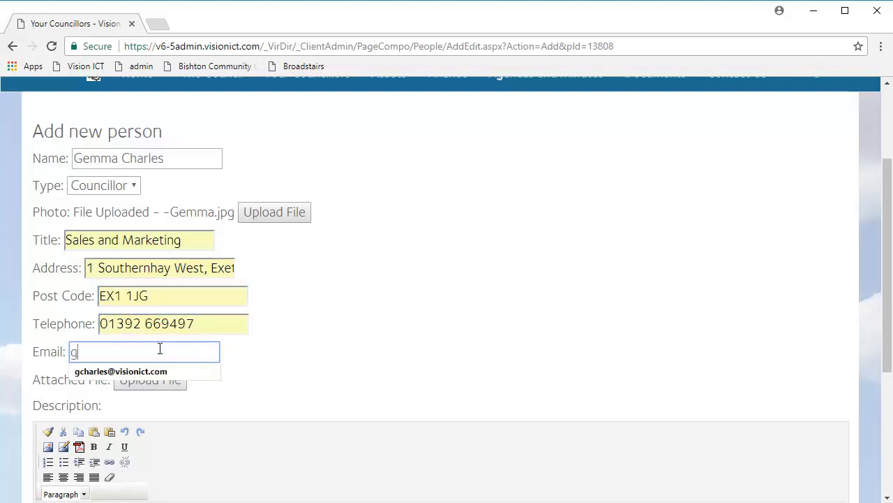
{"action": "left_click", "coordinate": [157, 364]}
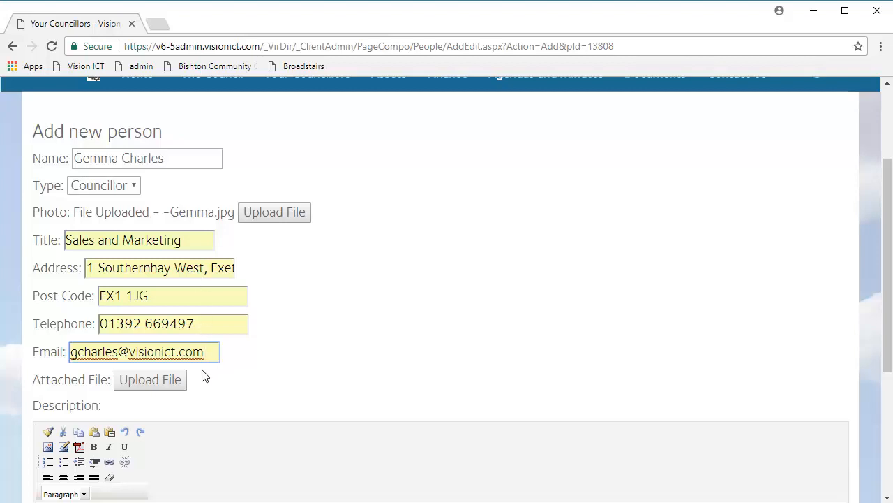
{"action": "left_click", "coordinate": [126, 386]}
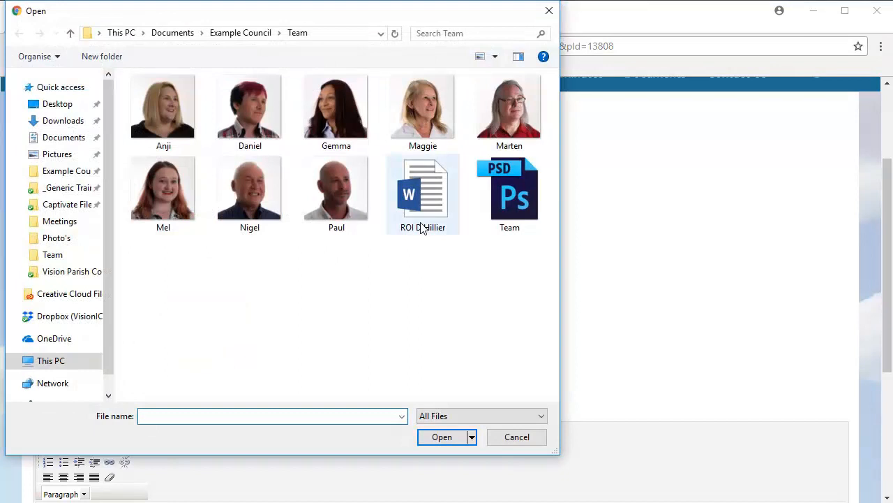
{"action": "left_click", "coordinate": [423, 229]}
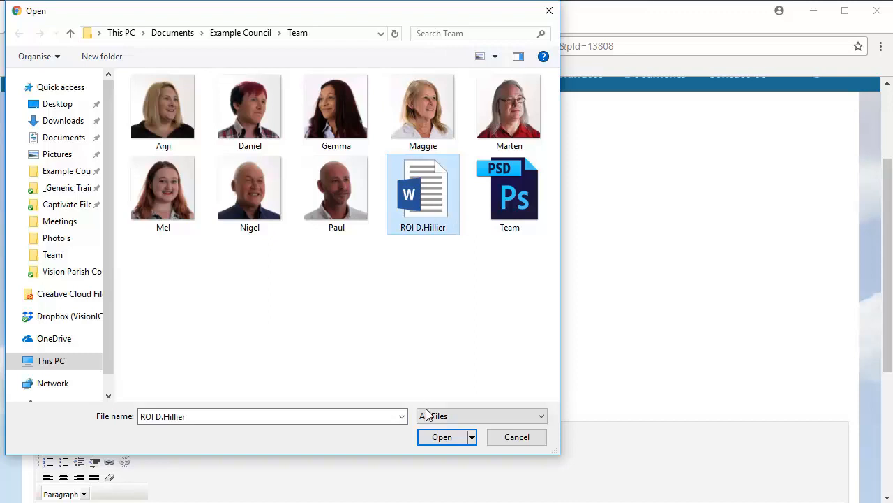
{"action": "left_click", "coordinate": [438, 438]}
{"action": "scroll", "coordinate": [354, 397], "scroll_direction": "down", "scroll_amount": 3}
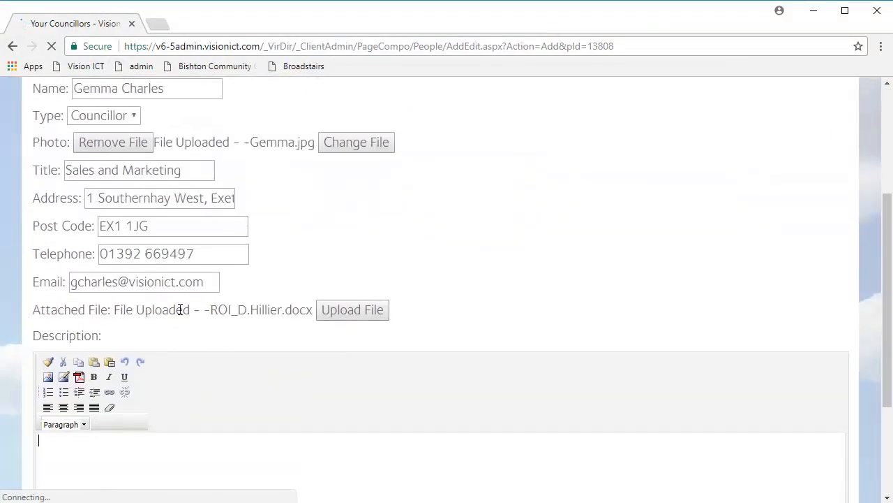
Step: Paste the prepared two-paragraph biography into the Description editor with Ctrl+V
{"action": "scroll", "coordinate": [237, 303], "scroll_direction": "down", "scroll_amount": 2}
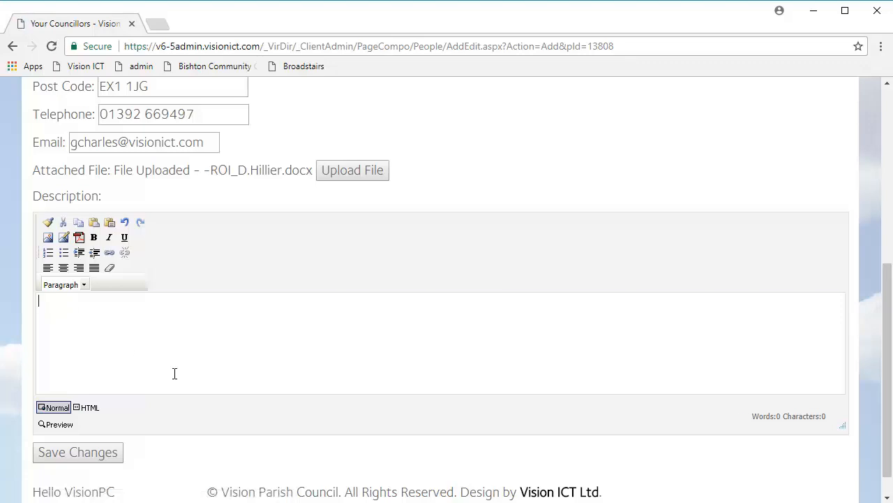
{"action": "type", "text": "I am the newest member of the team and I will be heading up the sales and marketing sector, in which I have 12 years’ experience. My passion lies in the motor industry, having been trained as a mechanic. Now recently moved to Devon, most of my spare time is spent working at my recruitment company."}
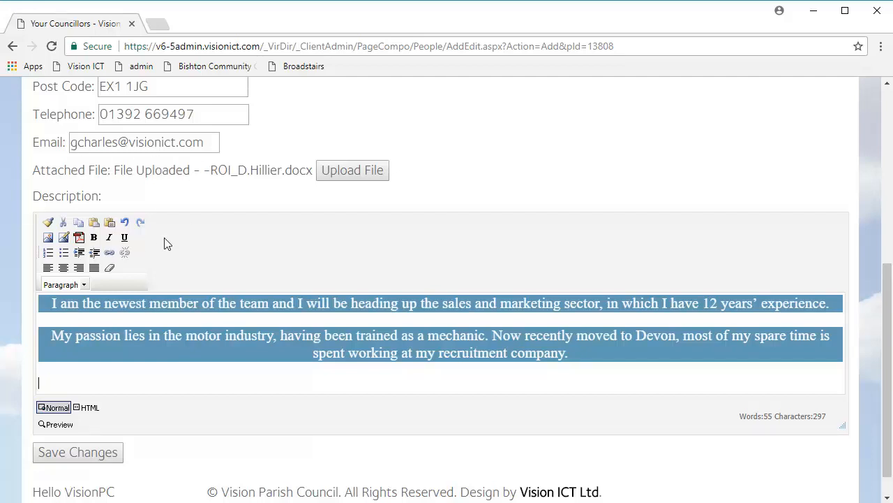
Step: Undo the formatted biography and insert the two paragraphs via Paste plain text (55 words, 297 characters)
{"action": "left_click", "coordinate": [52, 385]}
{"action": "left_click_drag", "start_coordinate": [56, 384], "coordinate": [39, 301]}
{"action": "key", "text": "ctrl+c"}
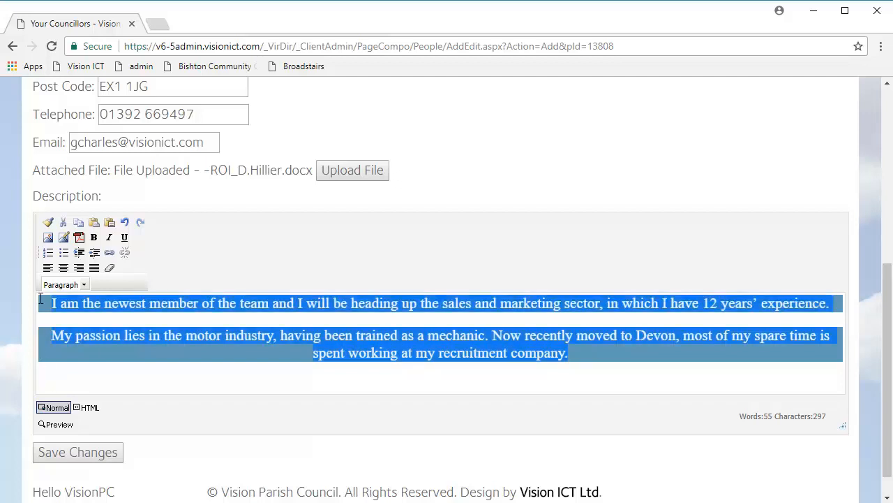
{"action": "left_click", "coordinate": [124, 223]}
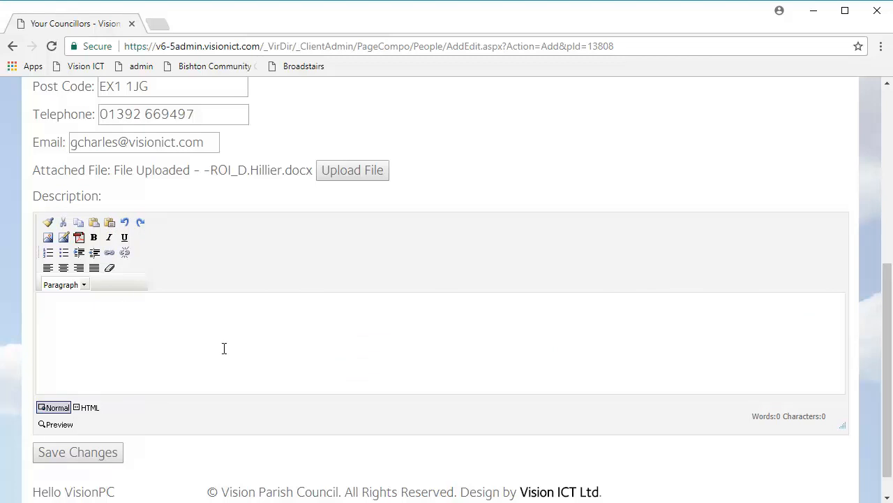
{"action": "left_click", "coordinate": [109, 223]}
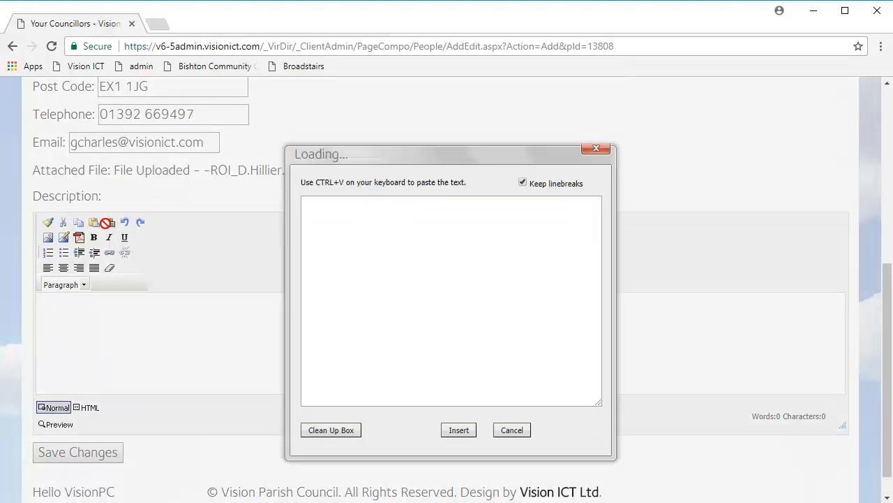
{"action": "left_click", "coordinate": [384, 293]}
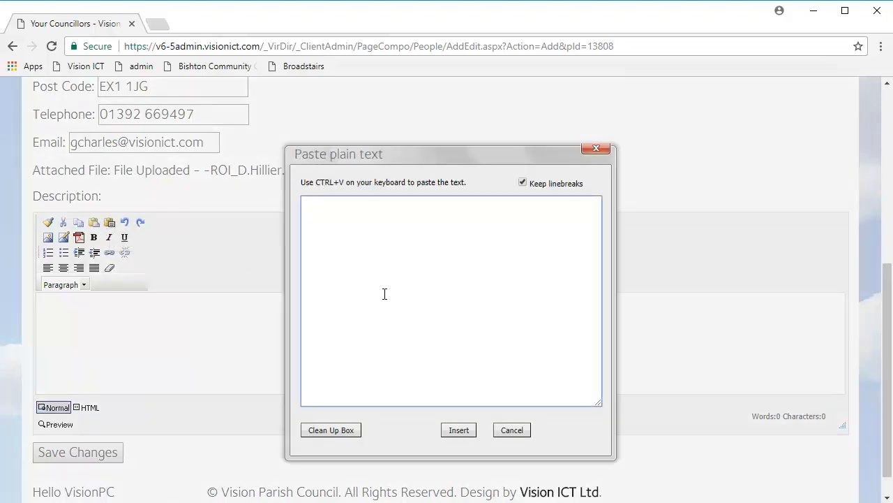
{"action": "key", "text": "ctrl+v"}
{"action": "left_click", "coordinate": [458, 430]}
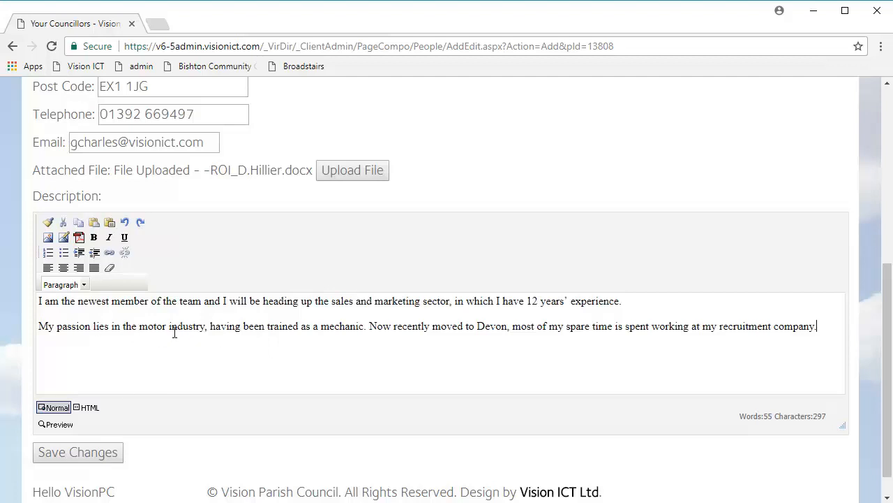
Step: Save the new councillor and reopen her Sales and Marketing entry from the Your Councillors list
{"action": "left_click", "coordinate": [112, 452]}
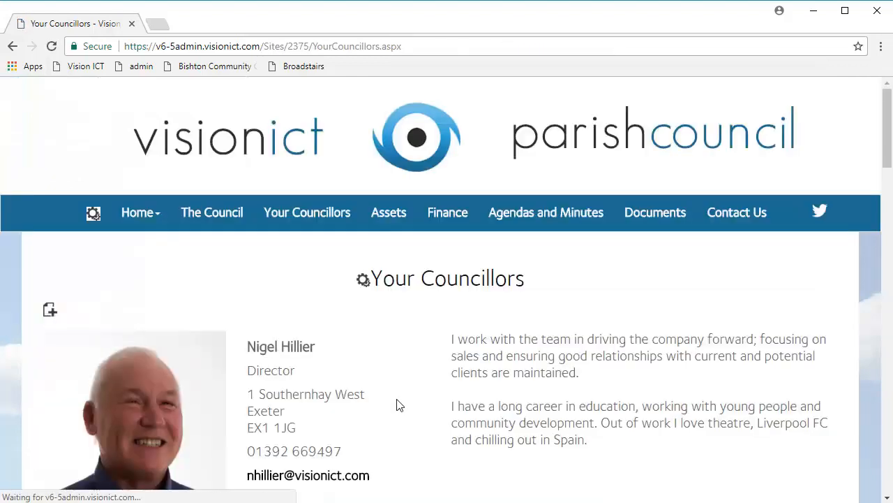
{"action": "scroll", "coordinate": [419, 390], "scroll_direction": "down", "scroll_amount": 3}
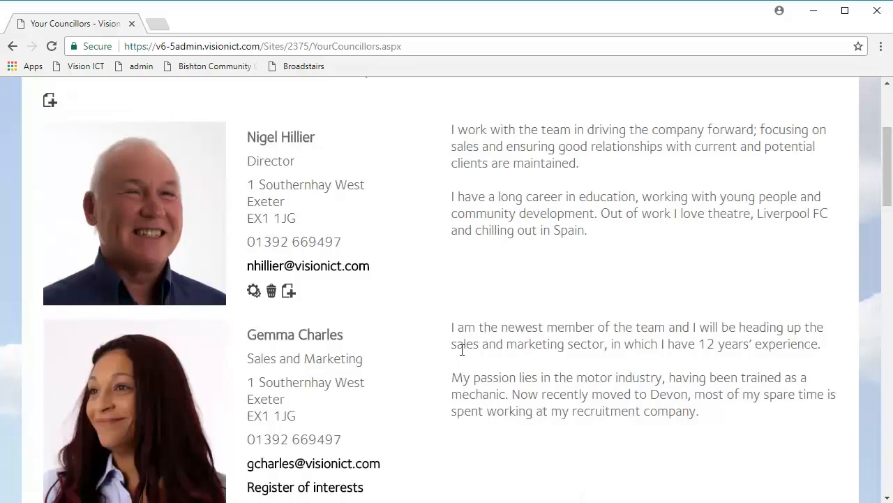
{"action": "scroll", "coordinate": [461, 349], "scroll_direction": "down", "scroll_amount": 1}
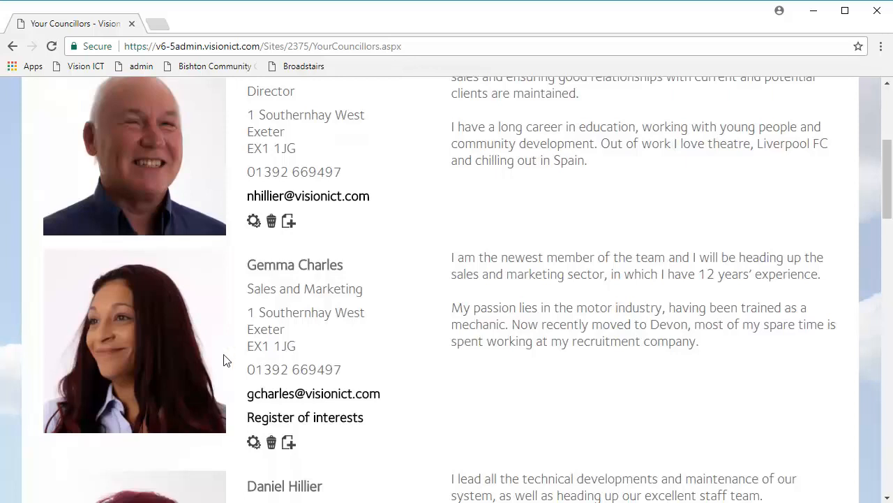
{"action": "scroll", "coordinate": [226, 356], "scroll_direction": "up", "scroll_amount": 2}
{"action": "scroll", "coordinate": [321, 332], "scroll_direction": "down", "scroll_amount": 2}
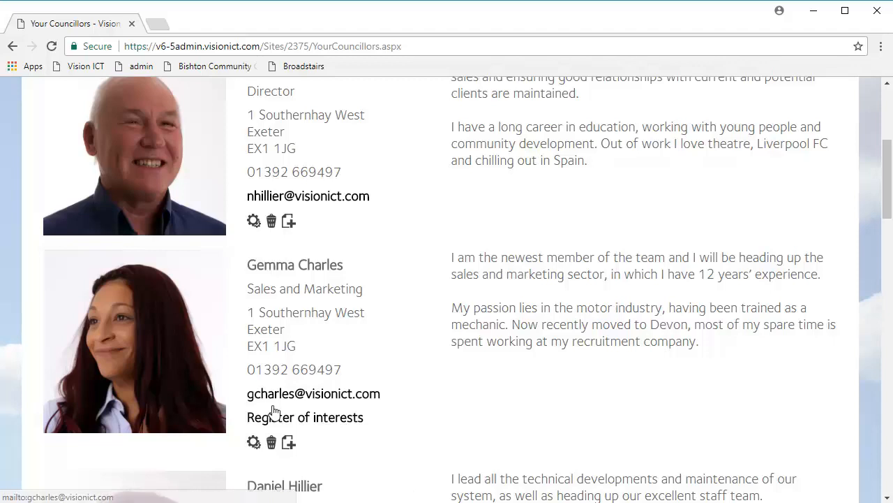
{"action": "left_click", "coordinate": [255, 443]}
Step: Remove the attached file from the councillor's entry and save the changes
{"action": "scroll", "coordinate": [241, 426], "scroll_direction": "down", "scroll_amount": 3}
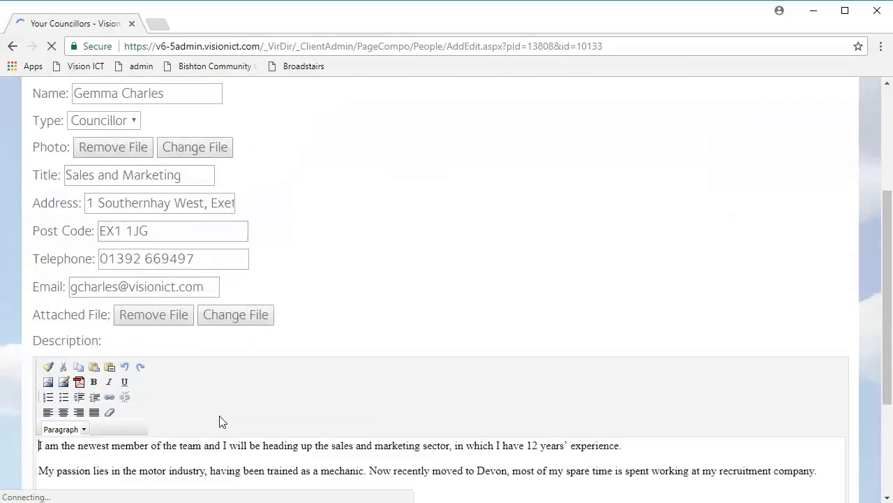
{"action": "left_click", "coordinate": [170, 315]}
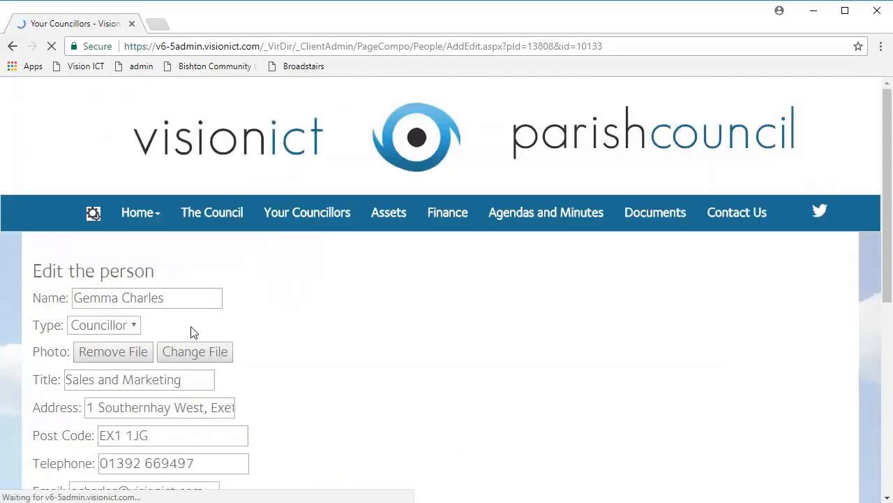
{"action": "scroll", "coordinate": [127, 333], "scroll_direction": "down", "scroll_amount": 1}
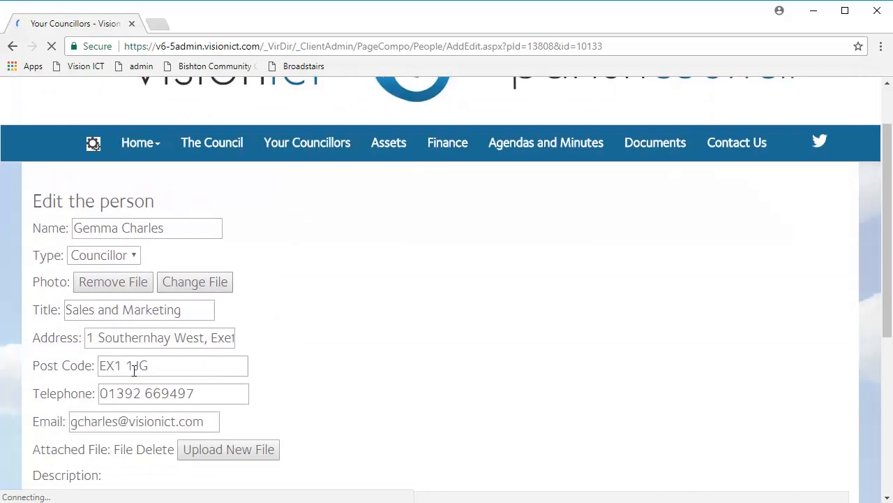
{"action": "scroll", "coordinate": [136, 358], "scroll_direction": "down", "scroll_amount": 4}
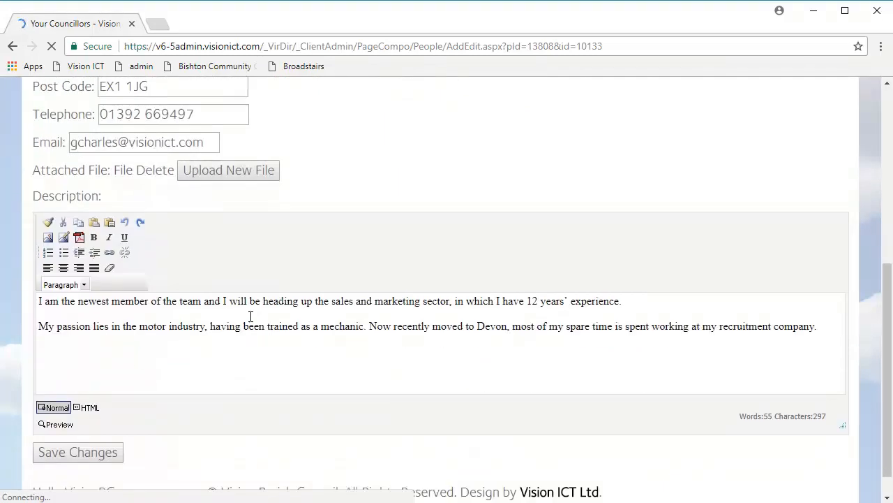
{"action": "left_click", "coordinate": [98, 453]}
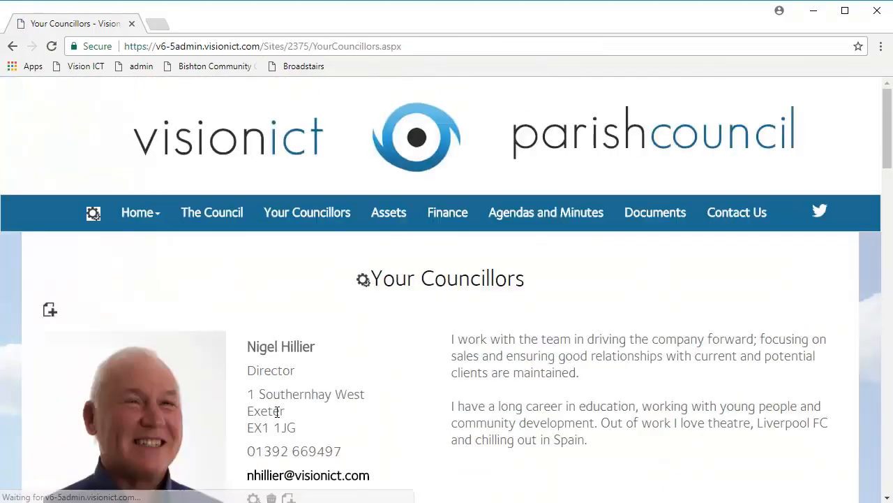
Step: Delete the Sales and Marketing councillor from Your Councillors
{"action": "scroll", "coordinate": [286, 412], "scroll_direction": "down", "scroll_amount": 3}
{"action": "scroll", "coordinate": [292, 414], "scroll_direction": "down", "scroll_amount": 1}
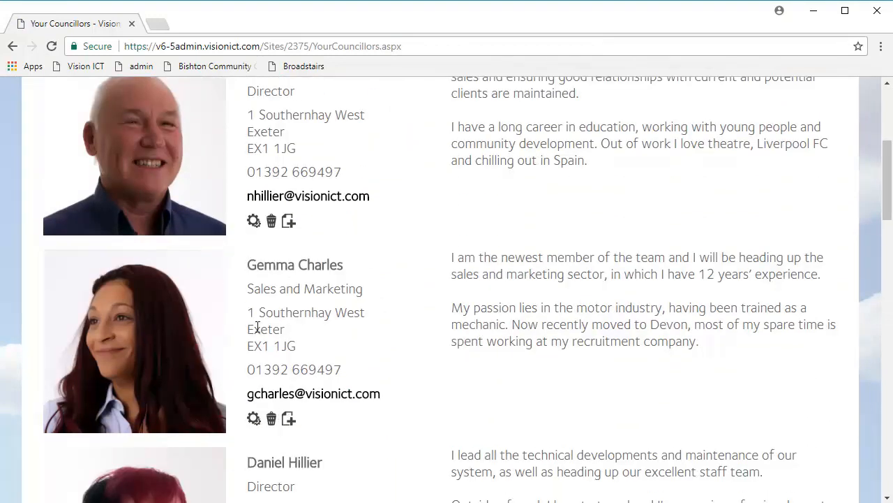
{"action": "left_click", "coordinate": [271, 419]}
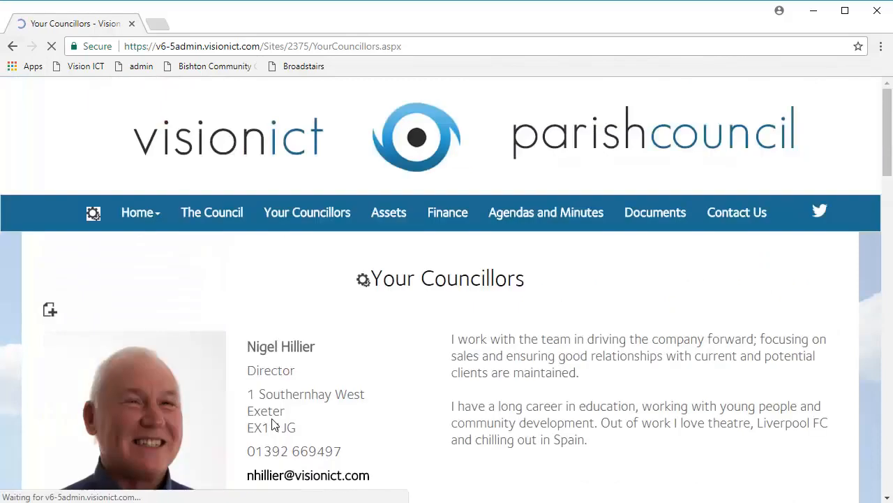
Step: Confirm the deleted councillor is gone and open the 'Change the component layout' dropdown
{"action": "scroll", "coordinate": [275, 424], "scroll_direction": "down", "scroll_amount": 3}
{"action": "scroll", "coordinate": [274, 424], "scroll_direction": "up", "scroll_amount": 4}
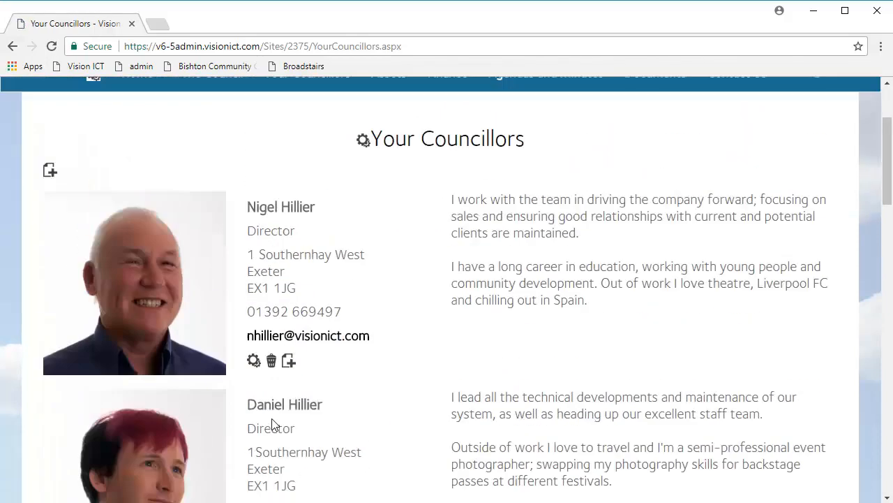
{"action": "scroll", "coordinate": [274, 425], "scroll_direction": "down", "scroll_amount": 6}
{"action": "scroll", "coordinate": [272, 423], "scroll_direction": "down", "scroll_amount": 15}
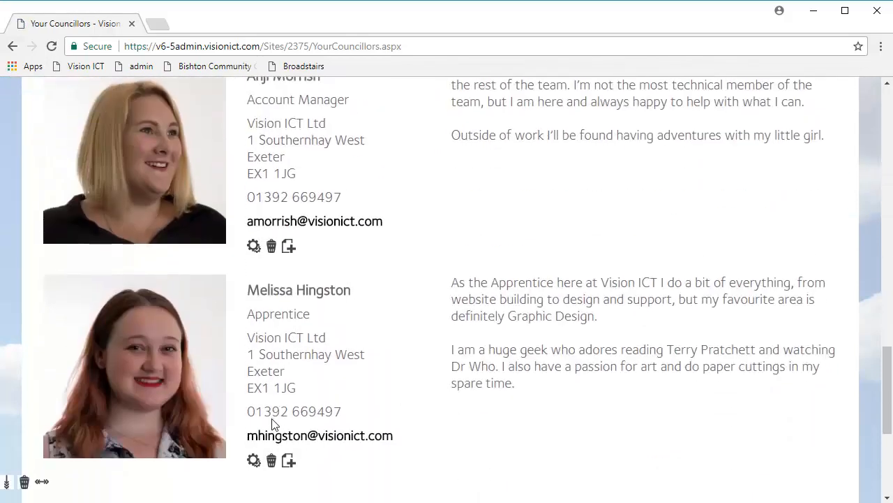
{"action": "left_click", "coordinate": [279, 256]}
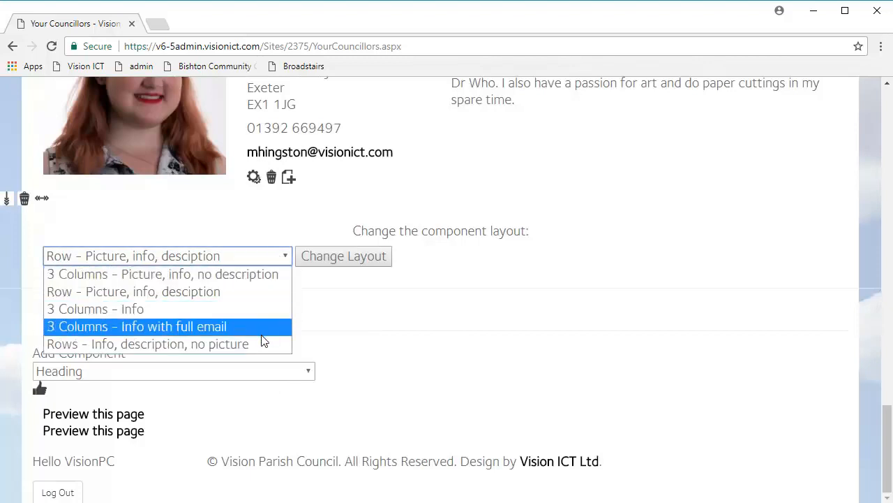
Step: Apply the 3 Columns - Info layout to the councillors list
{"action": "left_click", "coordinate": [155, 315]}
{"action": "left_click", "coordinate": [319, 258]}
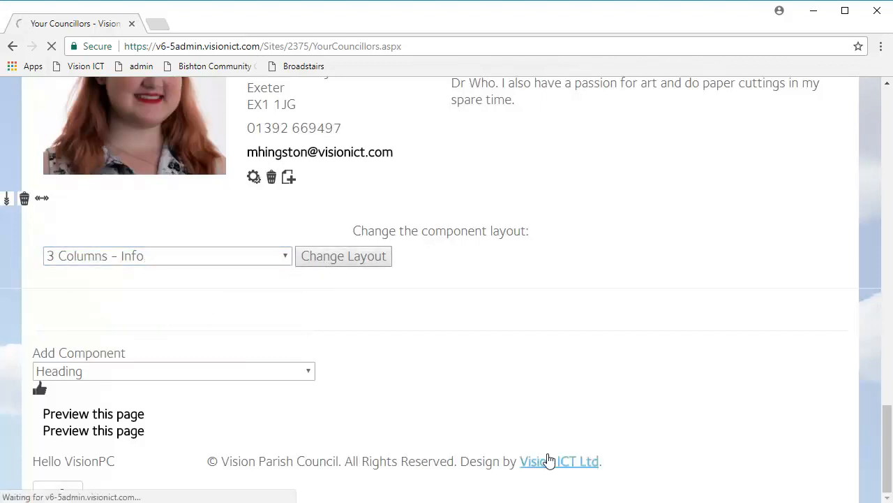
{"action": "scroll", "coordinate": [499, 412], "scroll_direction": "down", "scroll_amount": 10}
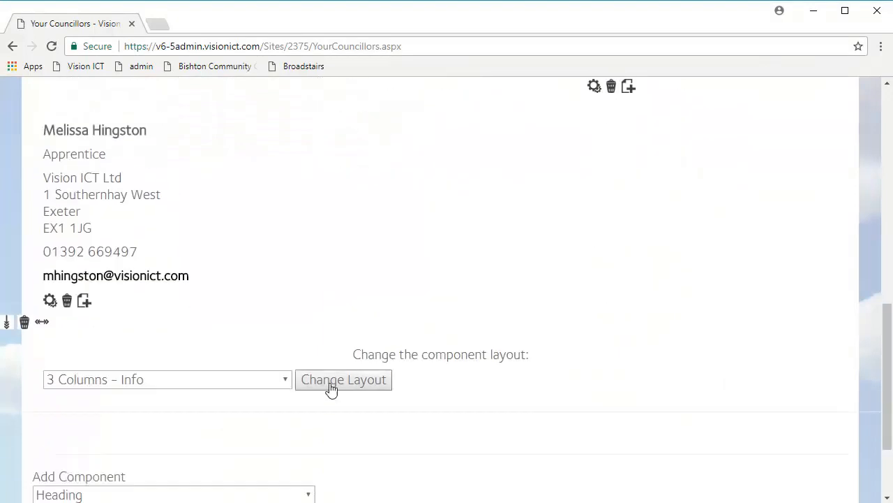
Step: Switch the list to the 'Rows - Info, description, no picture' layout and review the result
{"action": "left_click", "coordinate": [206, 382]}
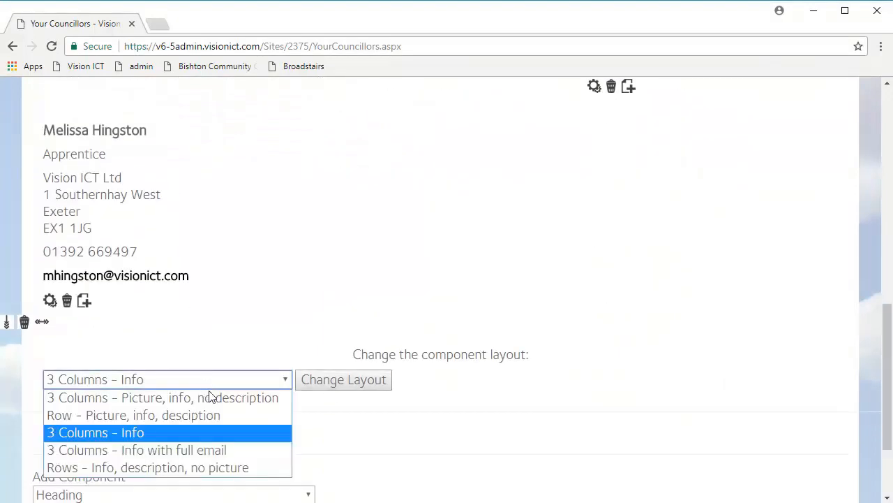
{"action": "left_click", "coordinate": [236, 469]}
{"action": "left_click", "coordinate": [321, 384]}
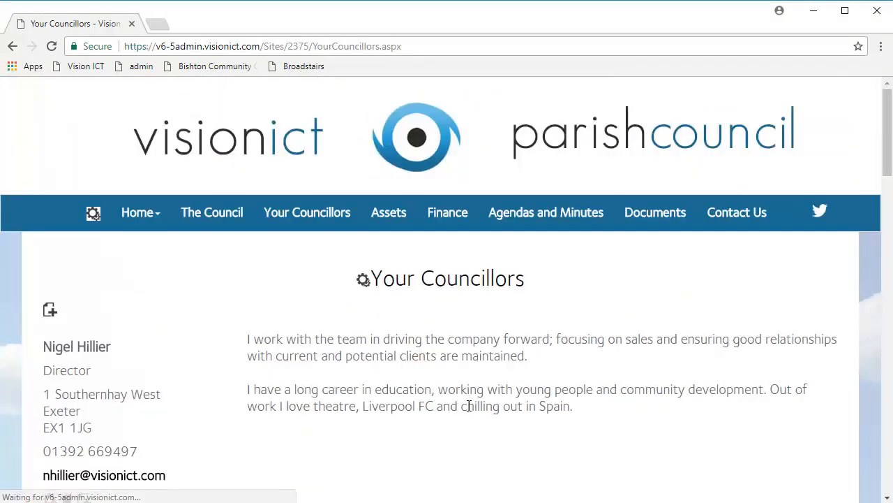
{"action": "scroll", "coordinate": [472, 412], "scroll_direction": "down", "scroll_amount": 2}
{"action": "scroll", "coordinate": [470, 411], "scroll_direction": "down", "scroll_amount": 10}
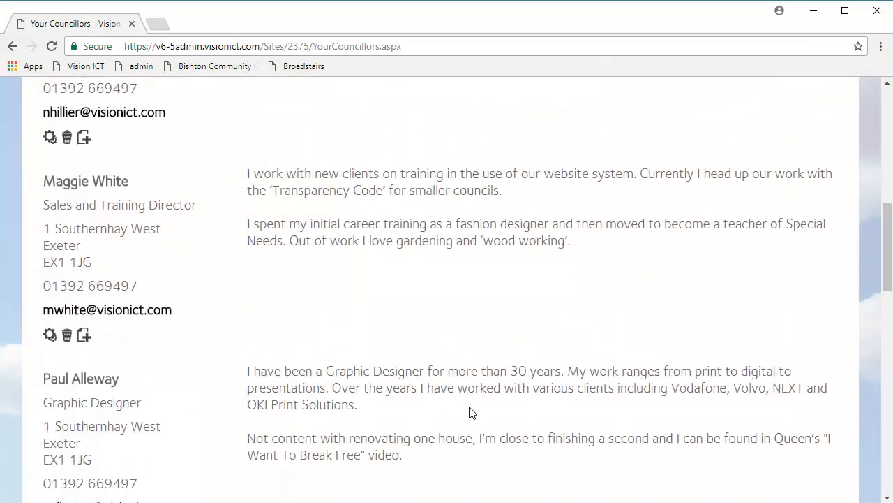
{"action": "scroll", "coordinate": [470, 413], "scroll_direction": "down", "scroll_amount": 5}
{"action": "scroll", "coordinate": [470, 413], "scroll_direction": "up", "scroll_amount": 15}
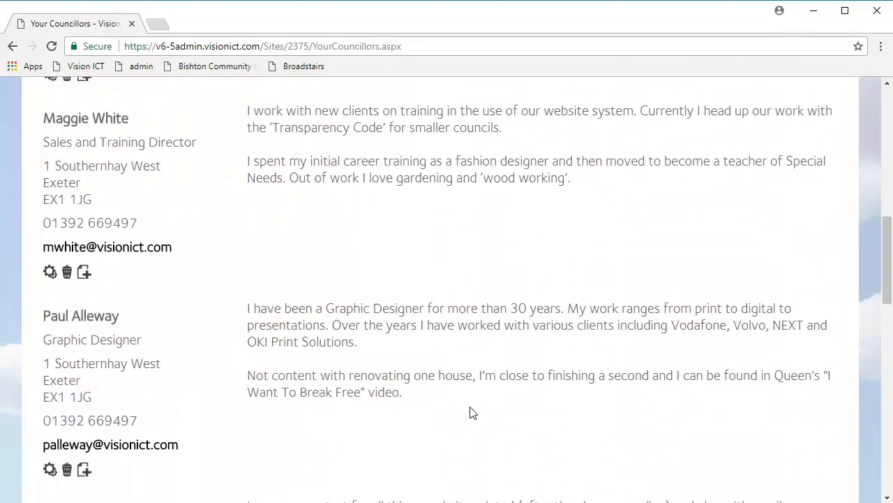
{"action": "scroll", "coordinate": [469, 412], "scroll_direction": "up", "scroll_amount": 2}
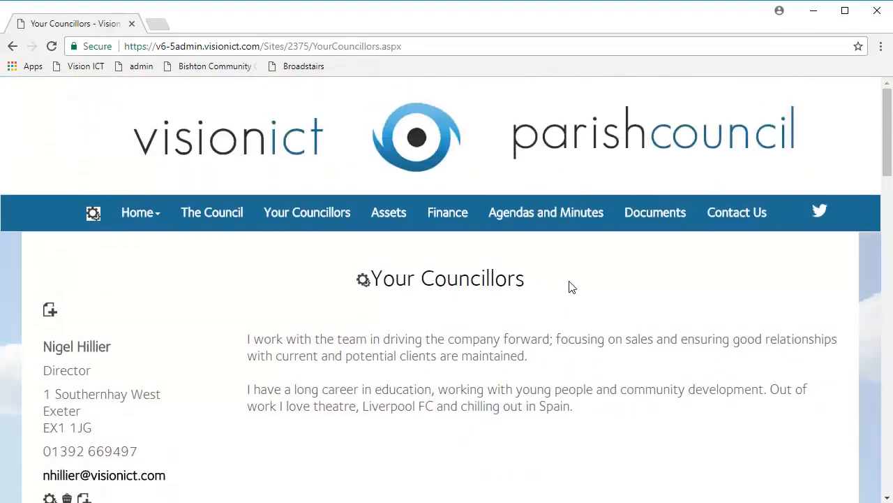